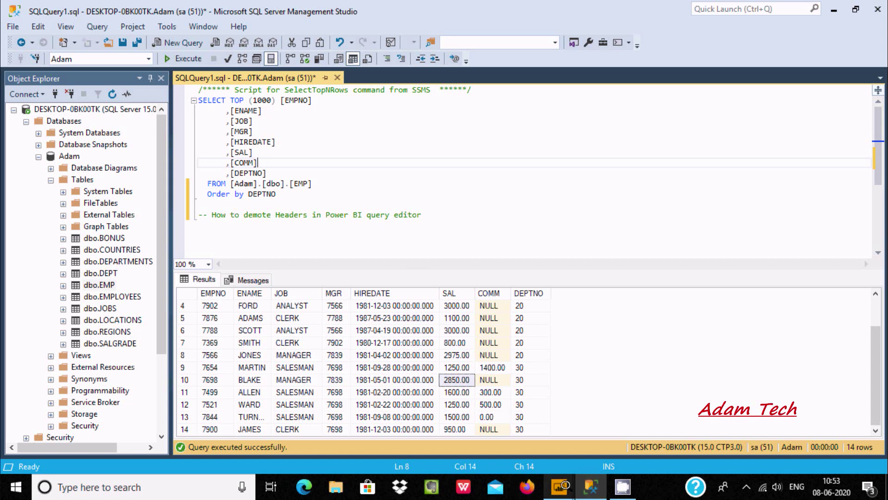
- Switch to the Power Query Editor and promote the first row of the EMP table to column headers
mouse_move(562, 480)
left_click(624, 431)
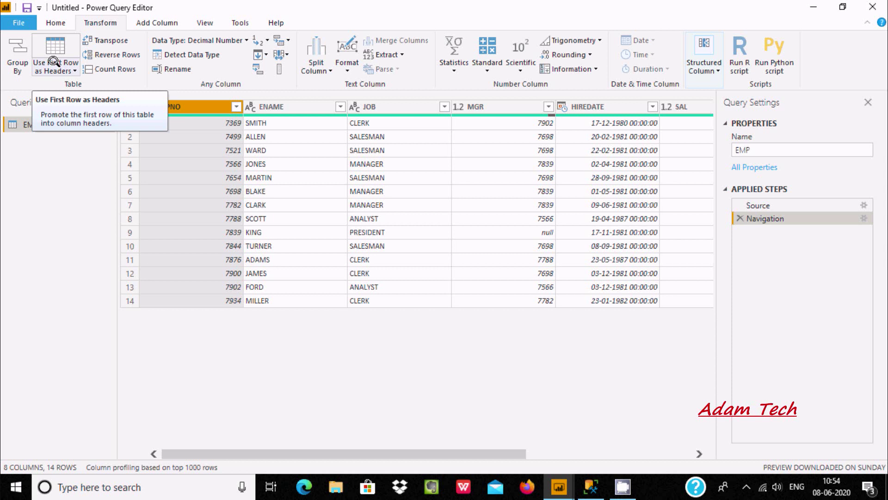
left_click(172, 118)
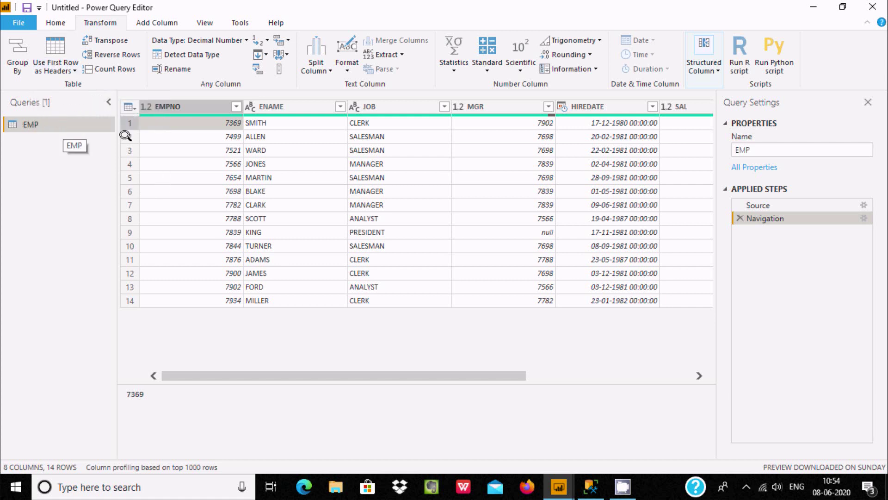
left_click(71, 68)
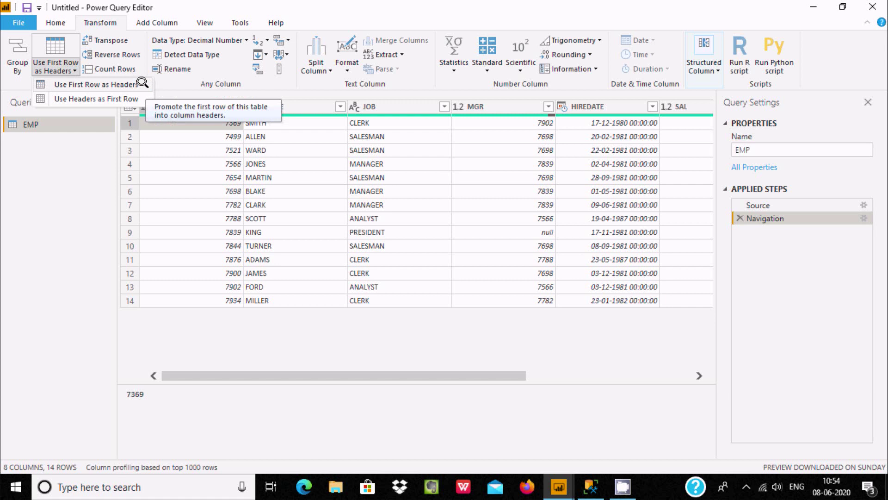
left_click(103, 84)
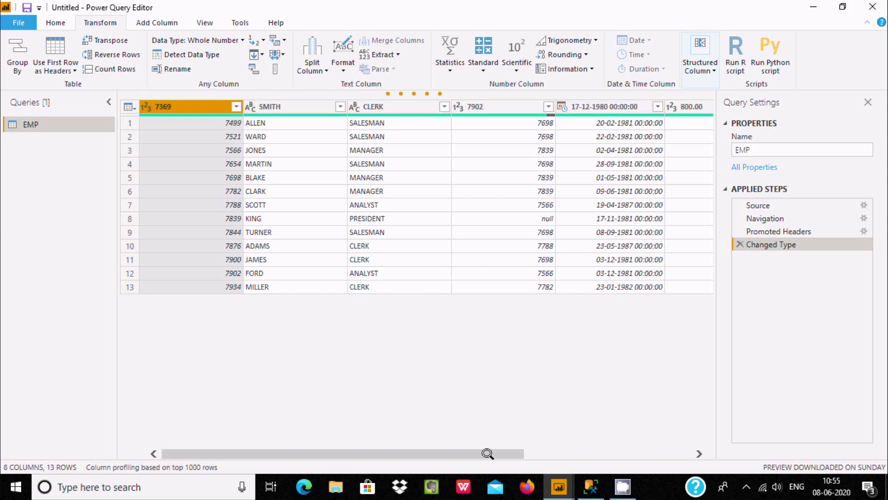
- Sort the EMP rows in ascending order by the column headed 7369
left_click_drag(549, 445, 387, 423)
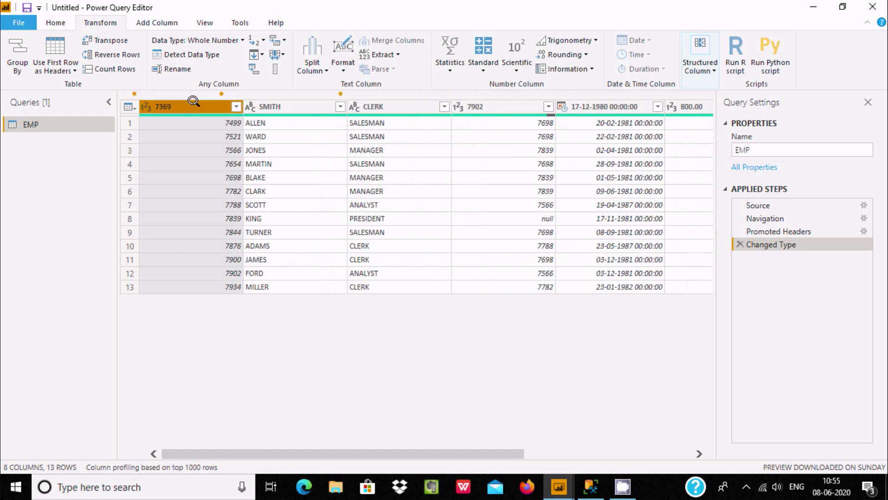
left_click(235, 106)
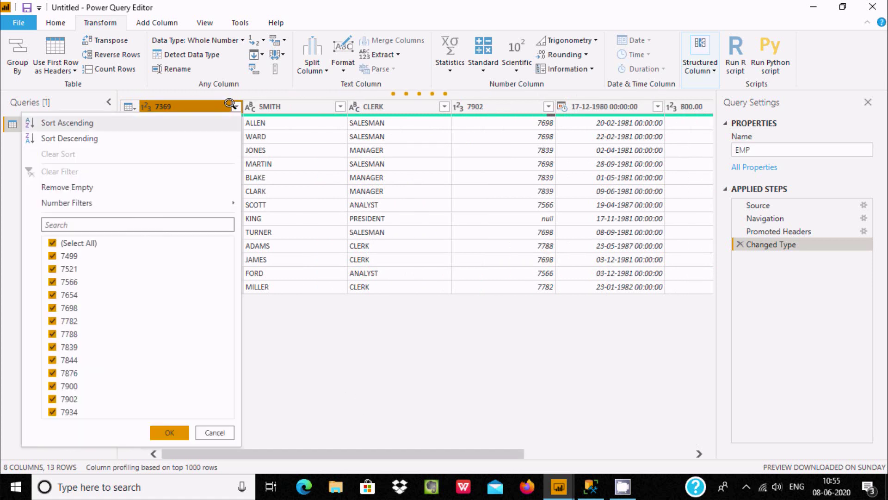
left_click(60, 123)
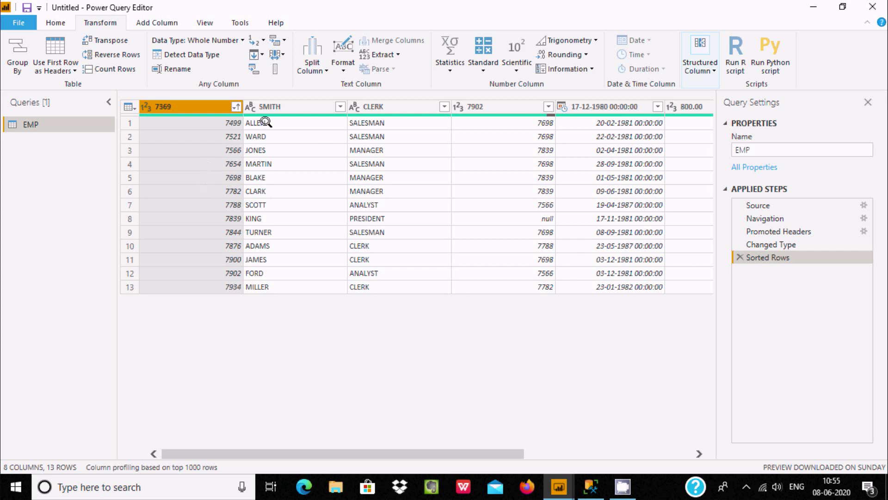
left_click(236, 106)
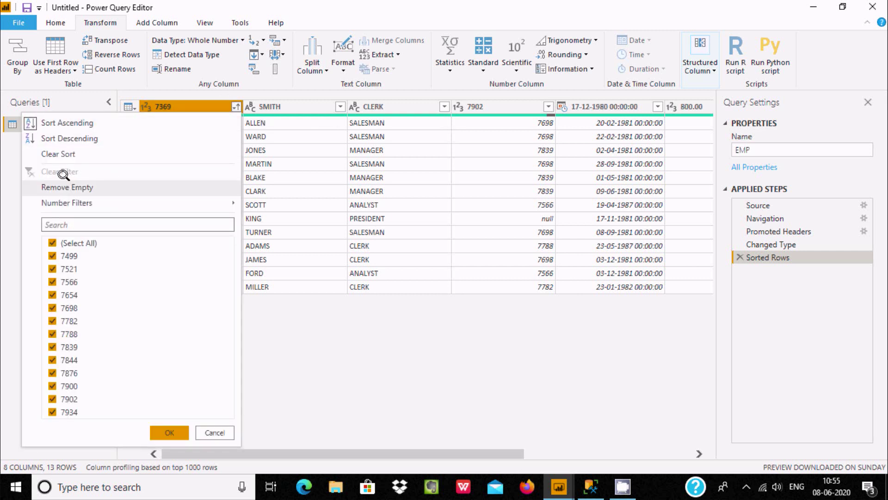
left_click(280, 337)
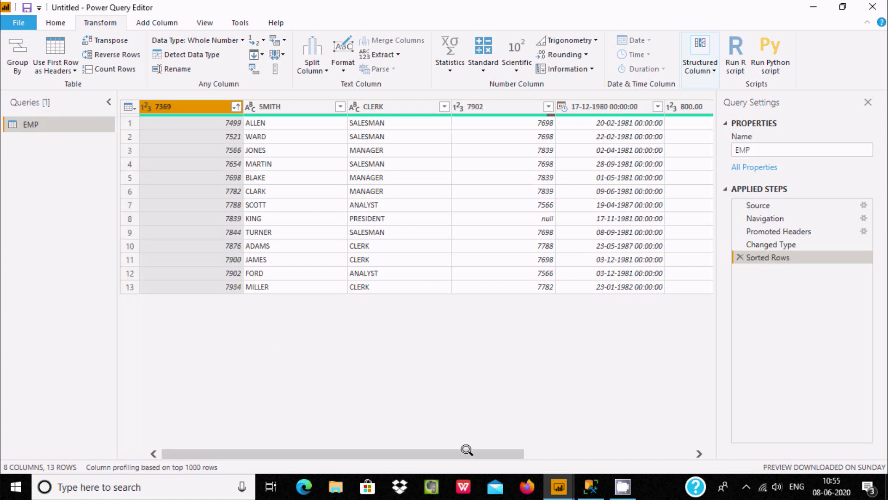
- Filter the EMP table to keep only rows where the column headed 20 equals 30
left_click_drag(468, 452, 677, 440)
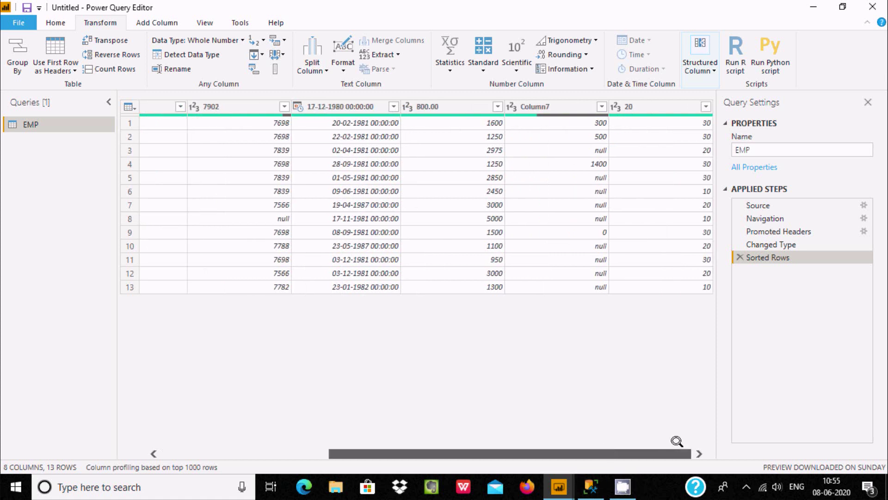
left_click(704, 105)
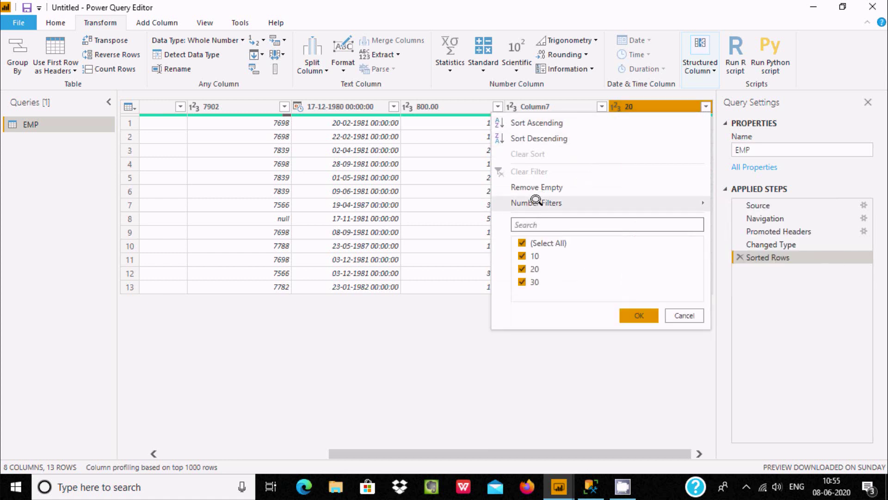
mouse_move(536, 200)
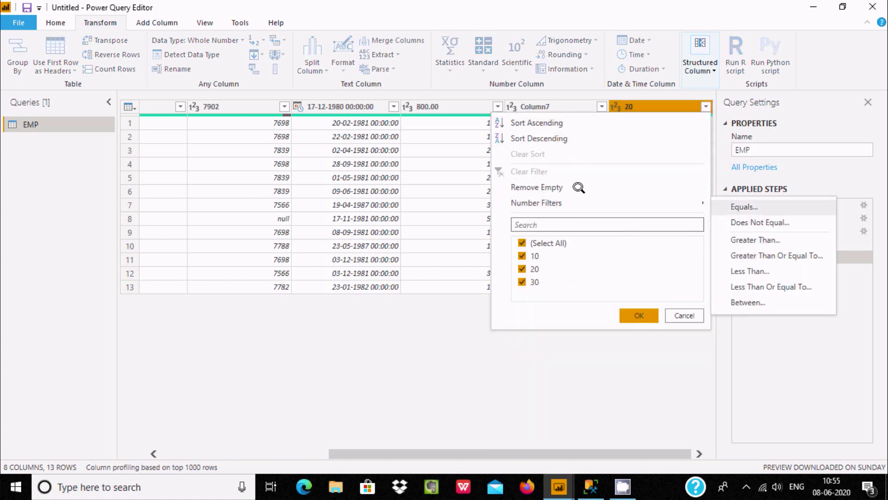
left_click(543, 180)
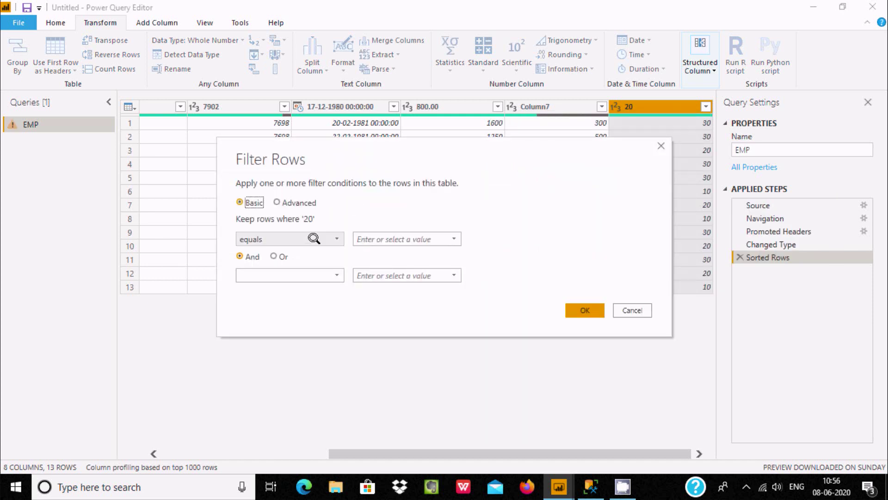
left_click(397, 238)
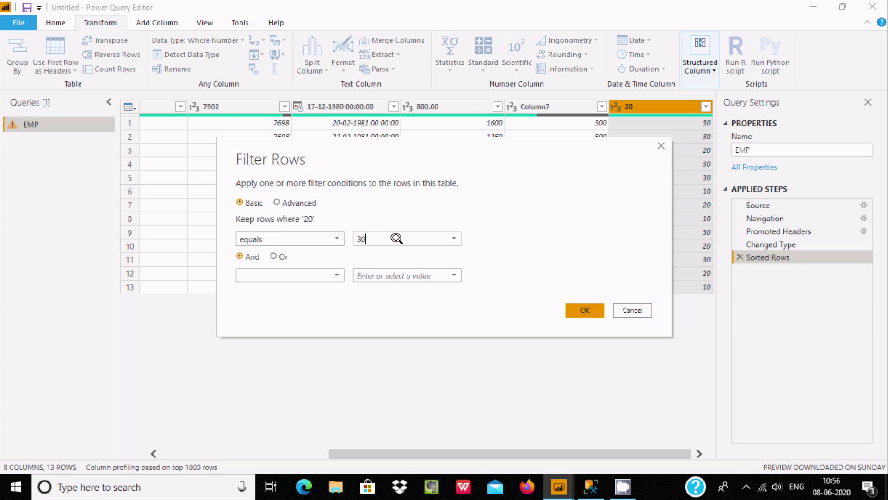
left_click(586, 310)
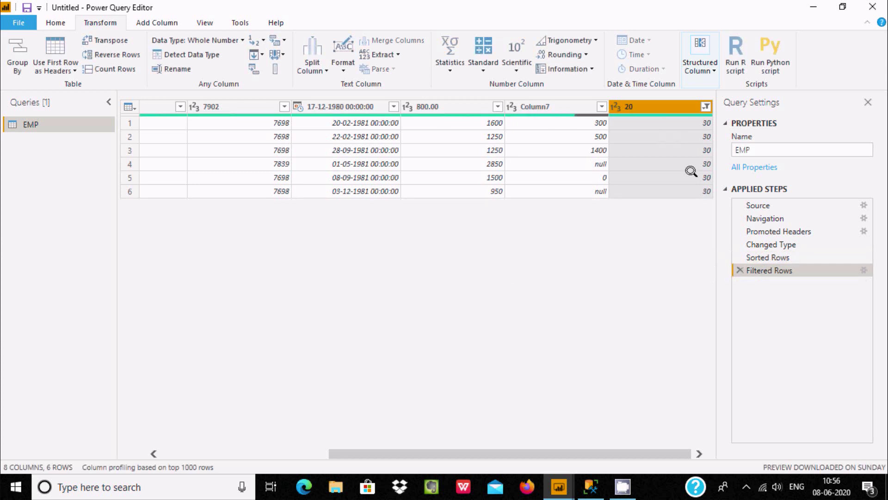
- Remove 30 from the value filter of the column headed 20, then select all of its values again
left_click(704, 106)
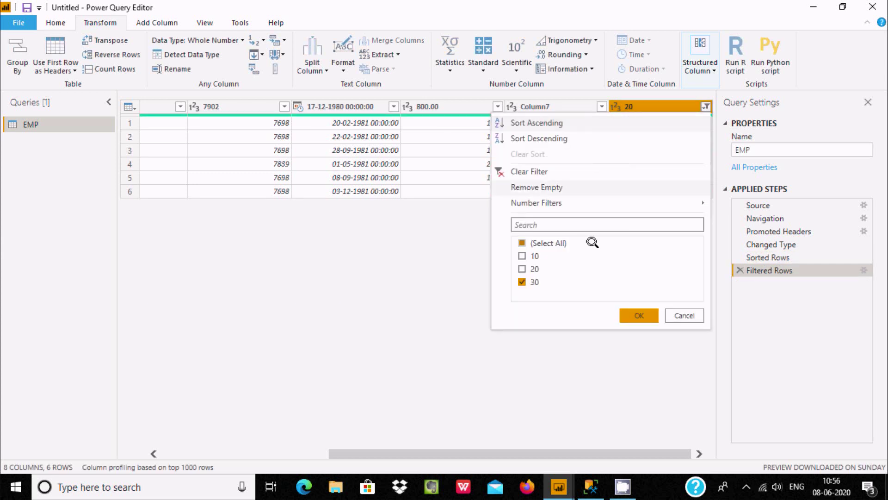
left_click(522, 281)
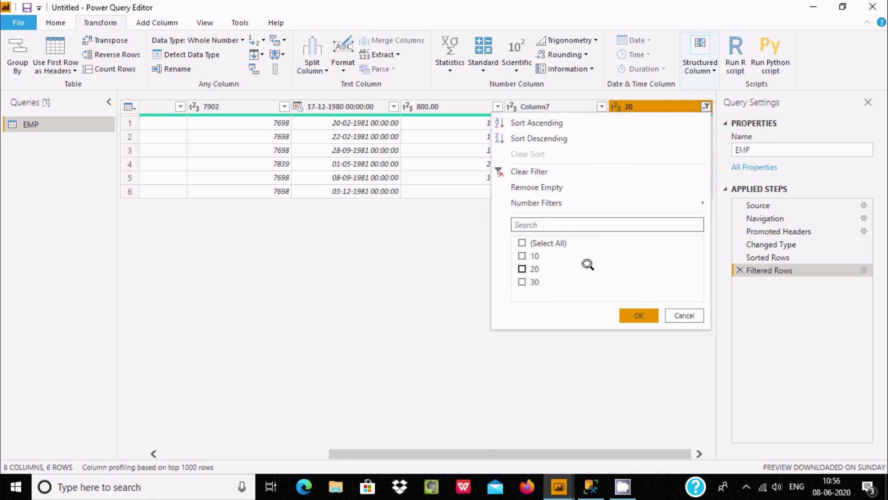
left_click(619, 312)
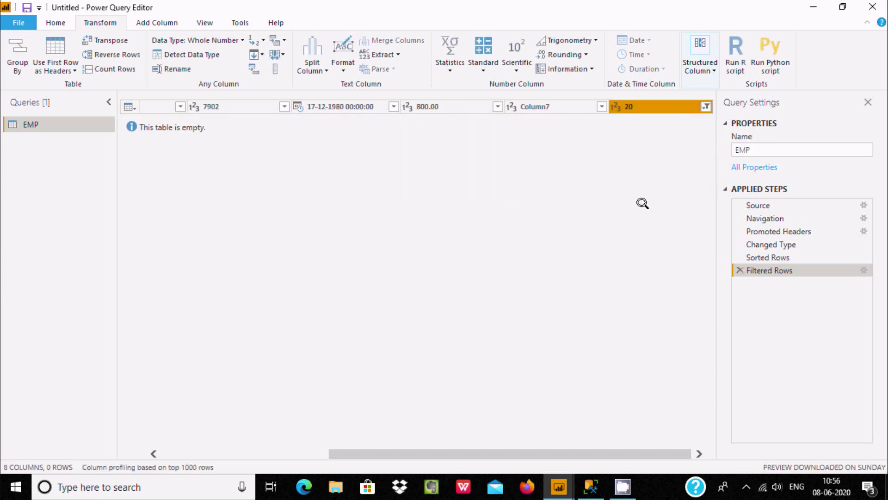
left_click(705, 106)
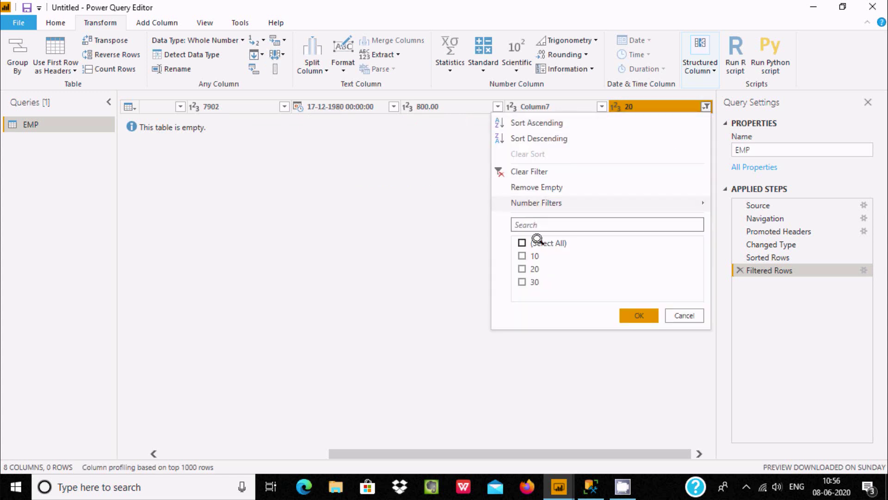
left_click(522, 243)
left_click(634, 314)
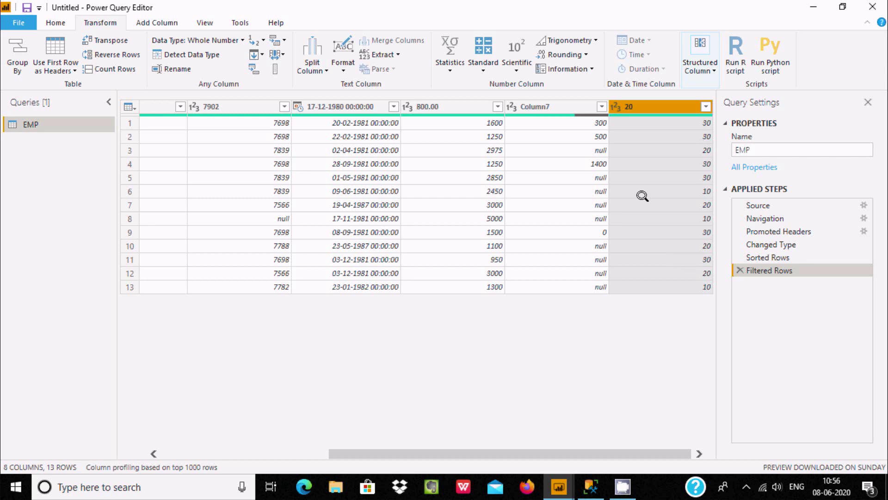
- Filter the EMP table to keep rows where the column headed 800.00 is greater than or equal to 5000
left_click(454, 251)
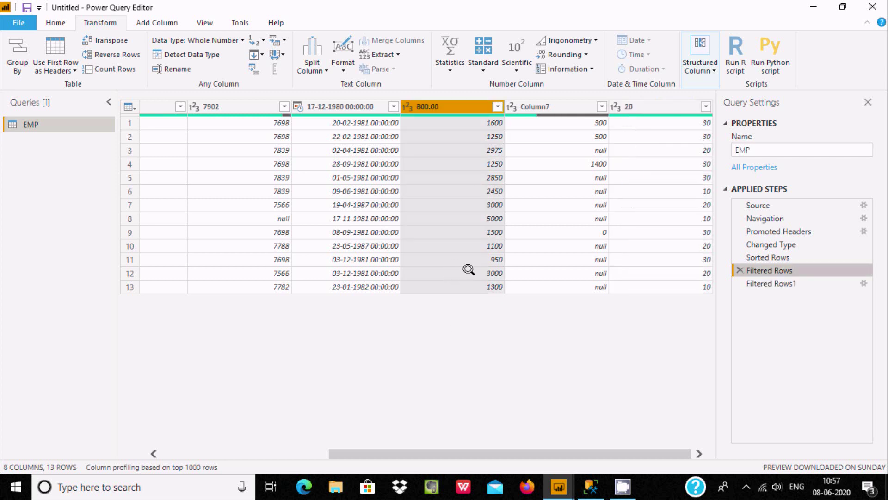
left_click(497, 106)
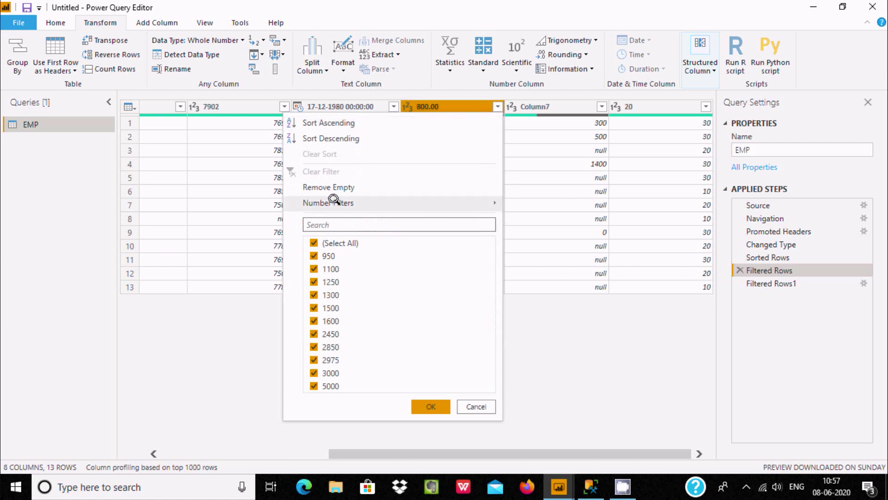
mouse_move(333, 203)
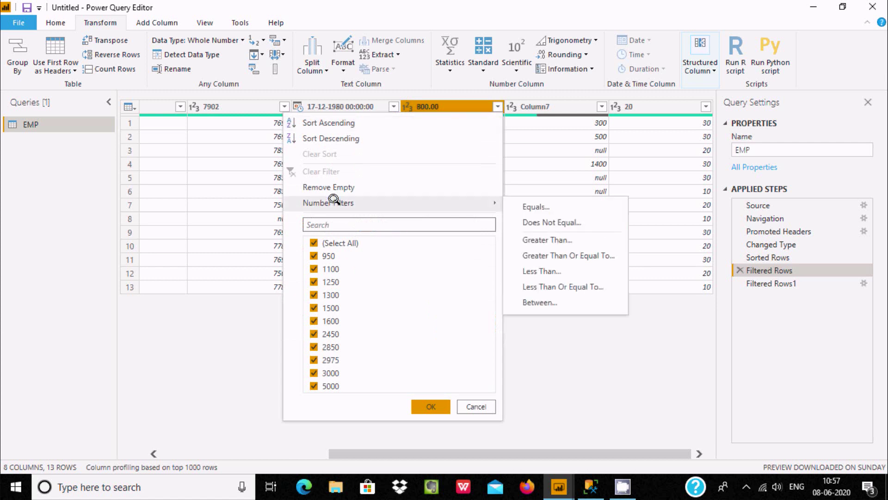
left_click(539, 254)
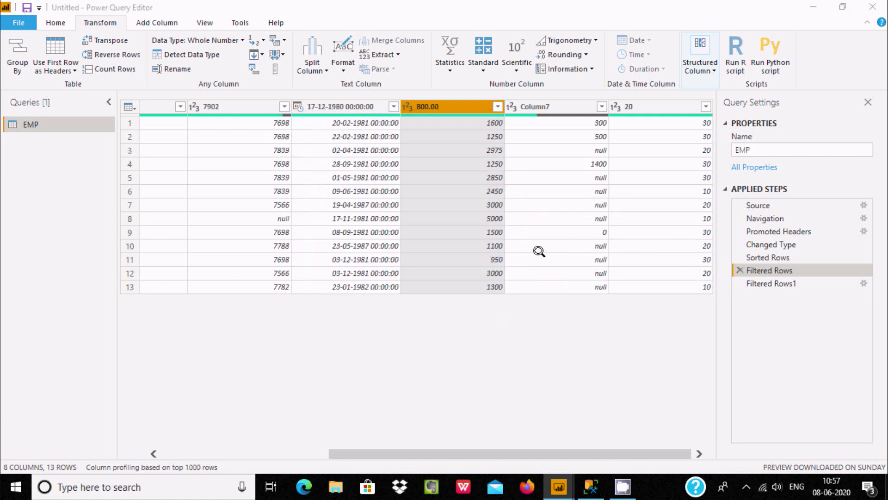
left_click(512, 268)
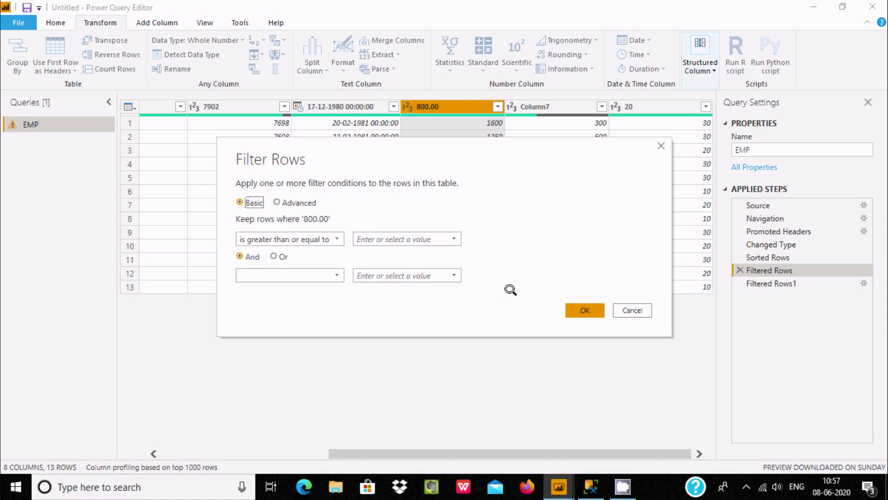
left_click(377, 236)
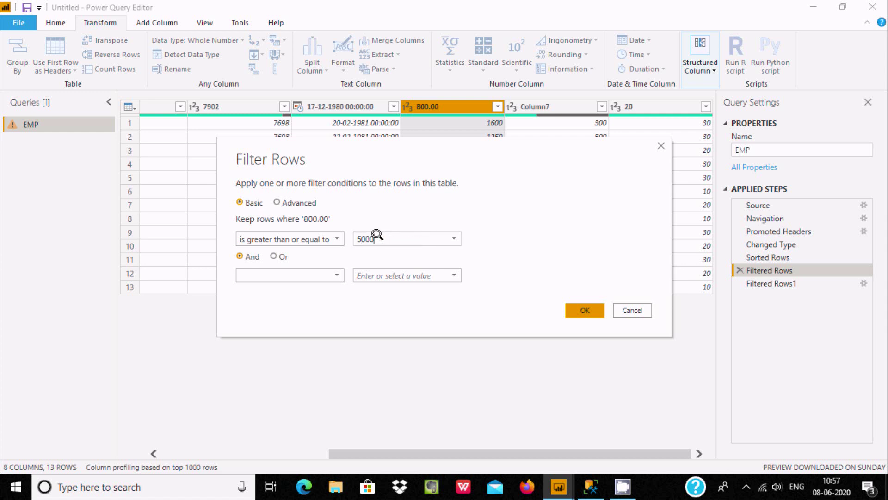
left_click_drag(414, 149, 444, 248)
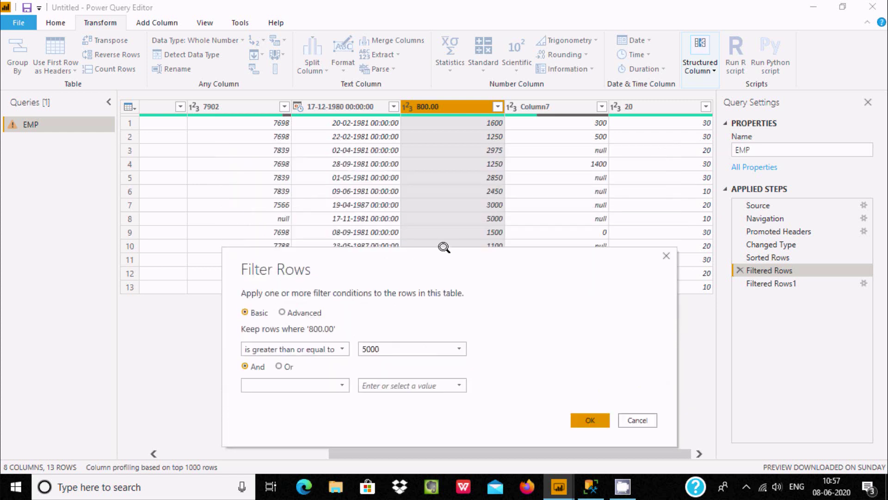
left_click(584, 418)
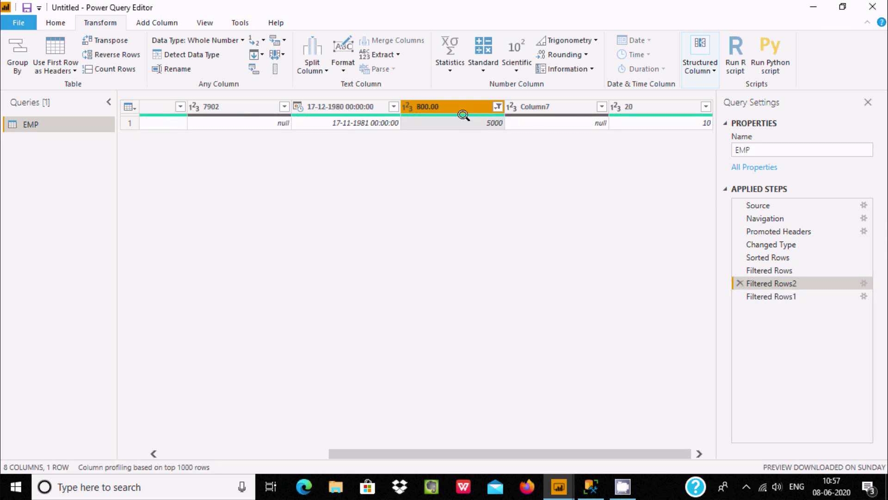
left_click_drag(419, 452, 173, 440)
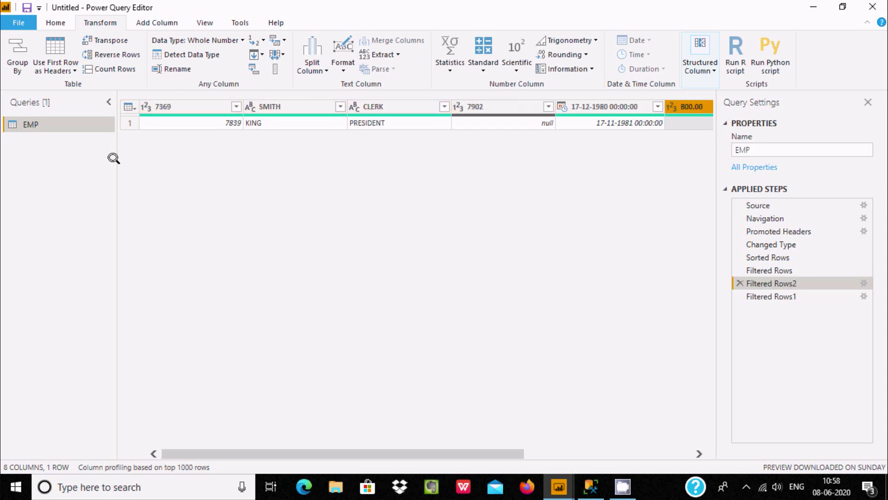
- Insert a step after Navigation that demotes the EMP table's column headers to its first row
left_click(771, 217)
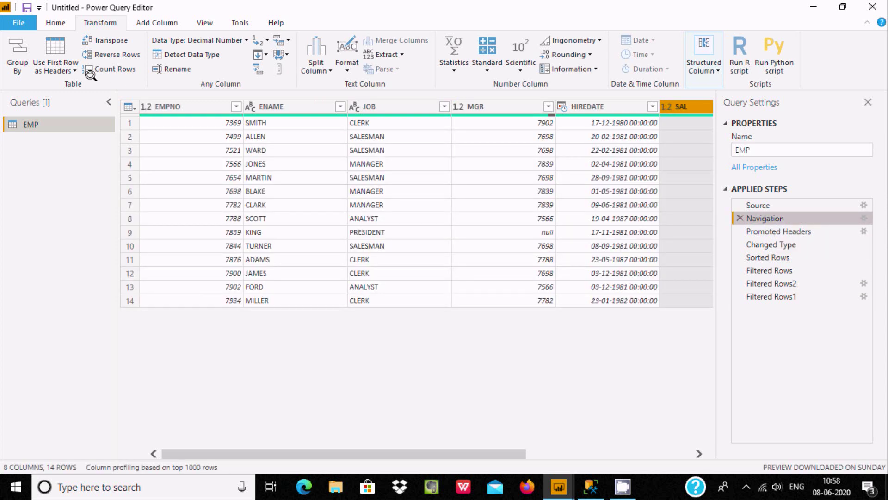
left_click(72, 67)
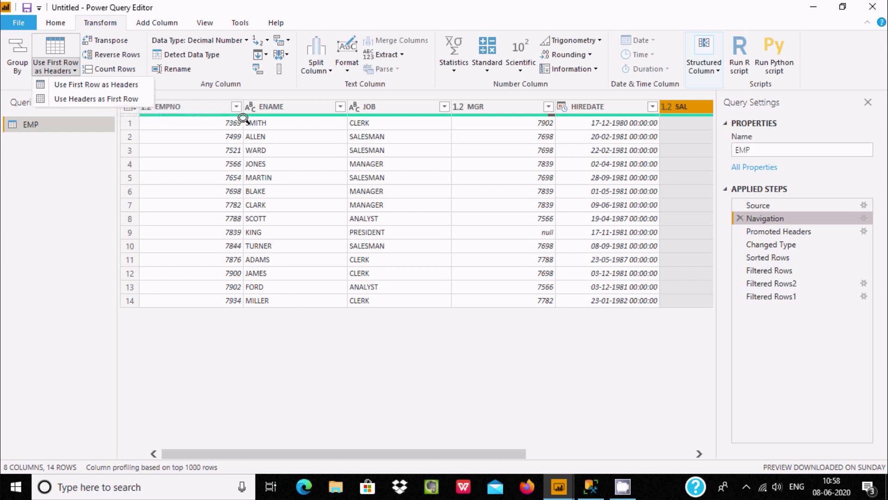
left_click(64, 97)
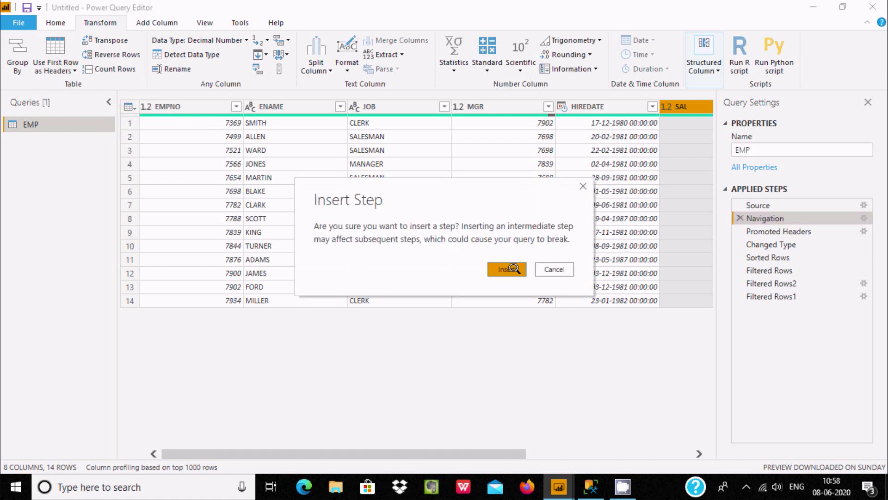
left_click(507, 269)
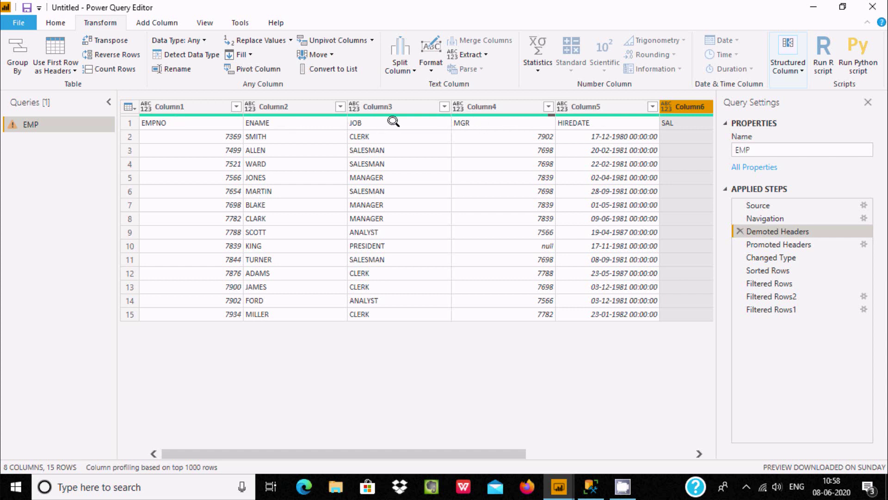
left_click(72, 71)
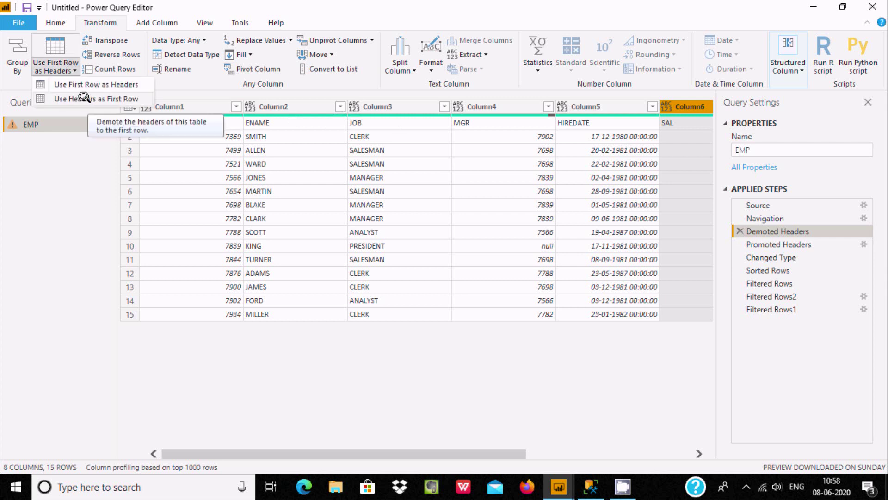
left_click(180, 121)
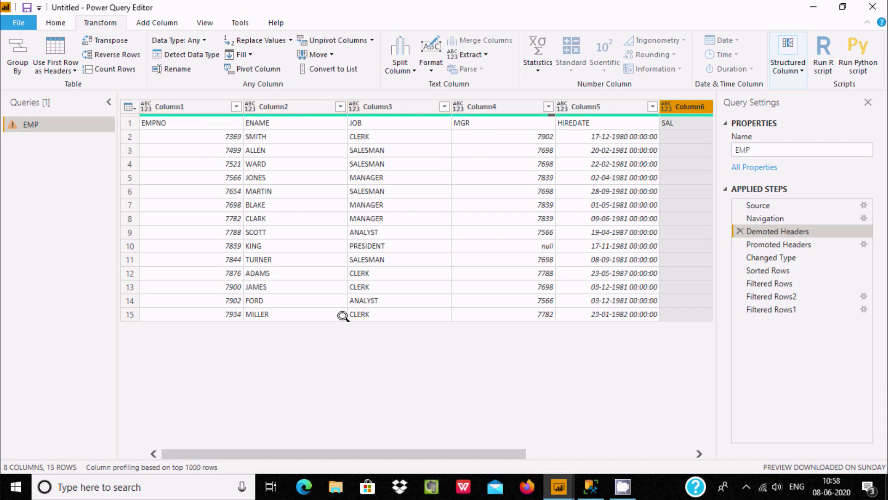
- Sort the EMP table ascending by Column8, inserting the sort as an intermediate step directly after Demoted Headers
mouse_move(307, 451)
left_mouse_down()
mouse_move(528, 468)
mouse_move(307, 448)
left_mouse_up()
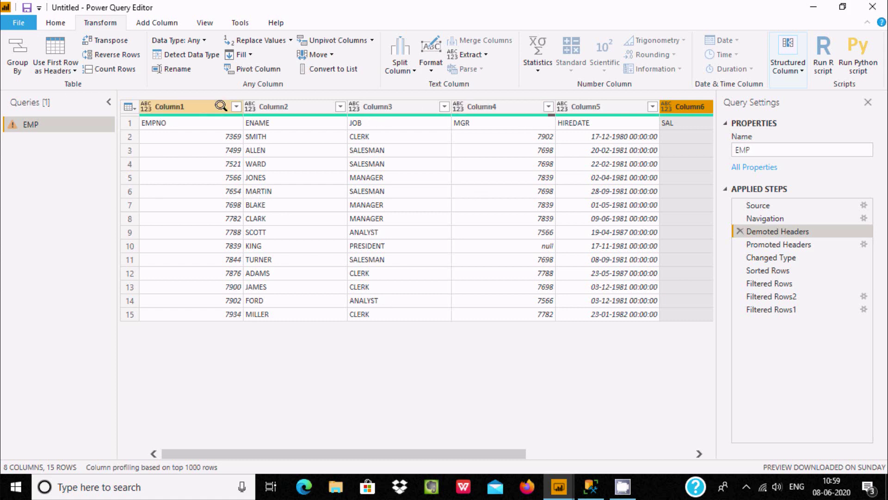
left_click_drag(285, 449, 570, 439)
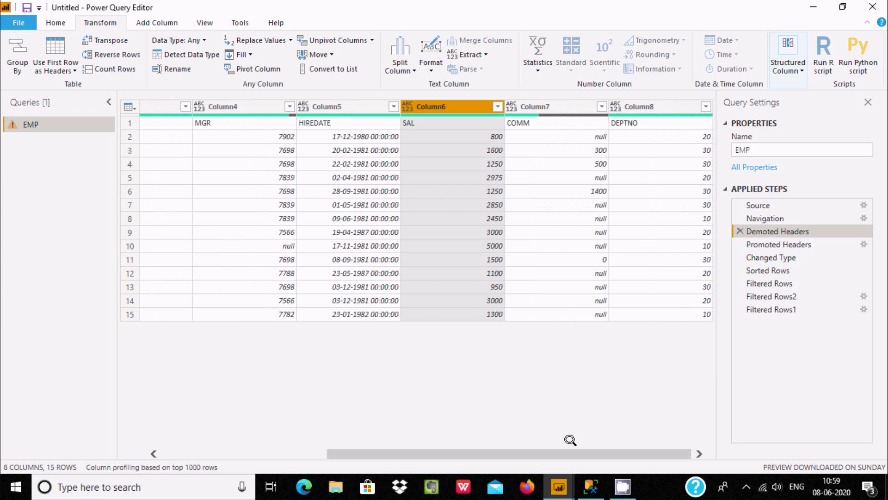
left_click(706, 107)
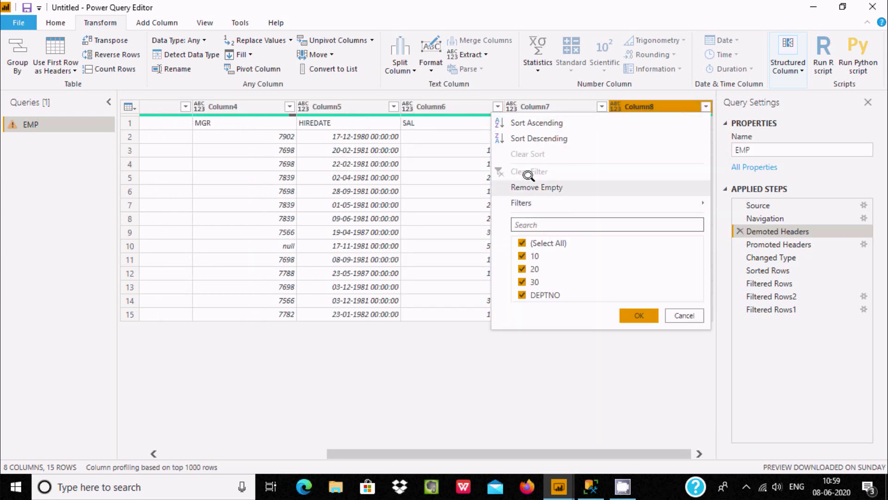
left_click(531, 122)
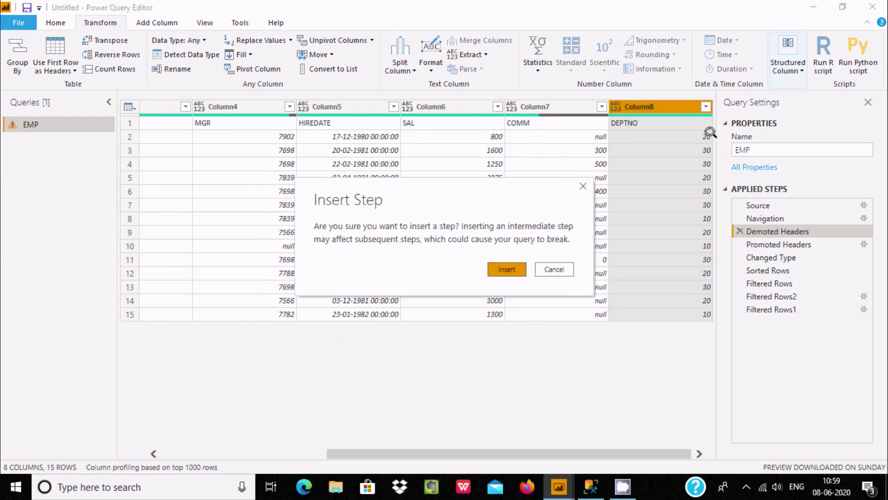
left_click(507, 267)
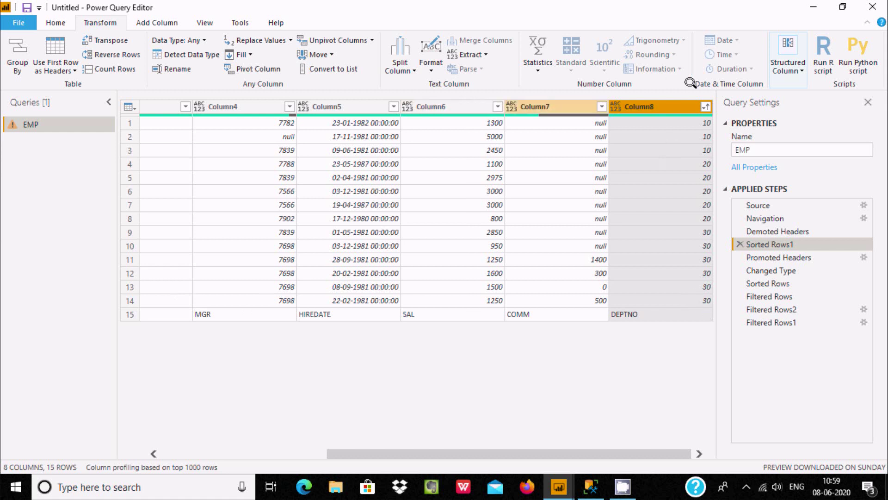
- Examine the filter conditions offered for Column4 and close them without applying a filter
left_click(289, 107)
mouse_move(123, 202)
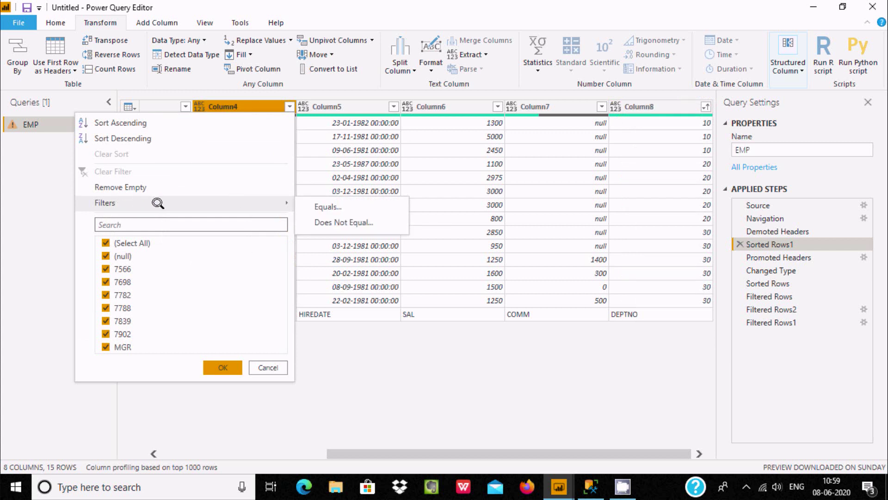
left_click(346, 342)
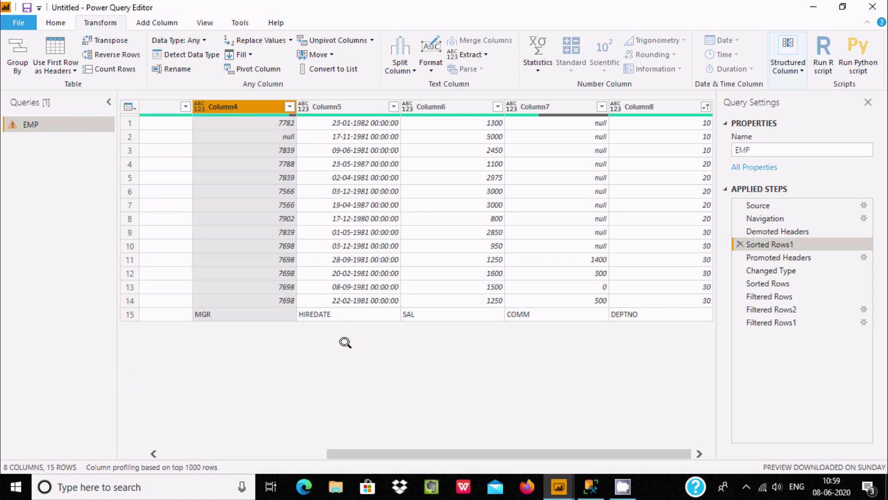